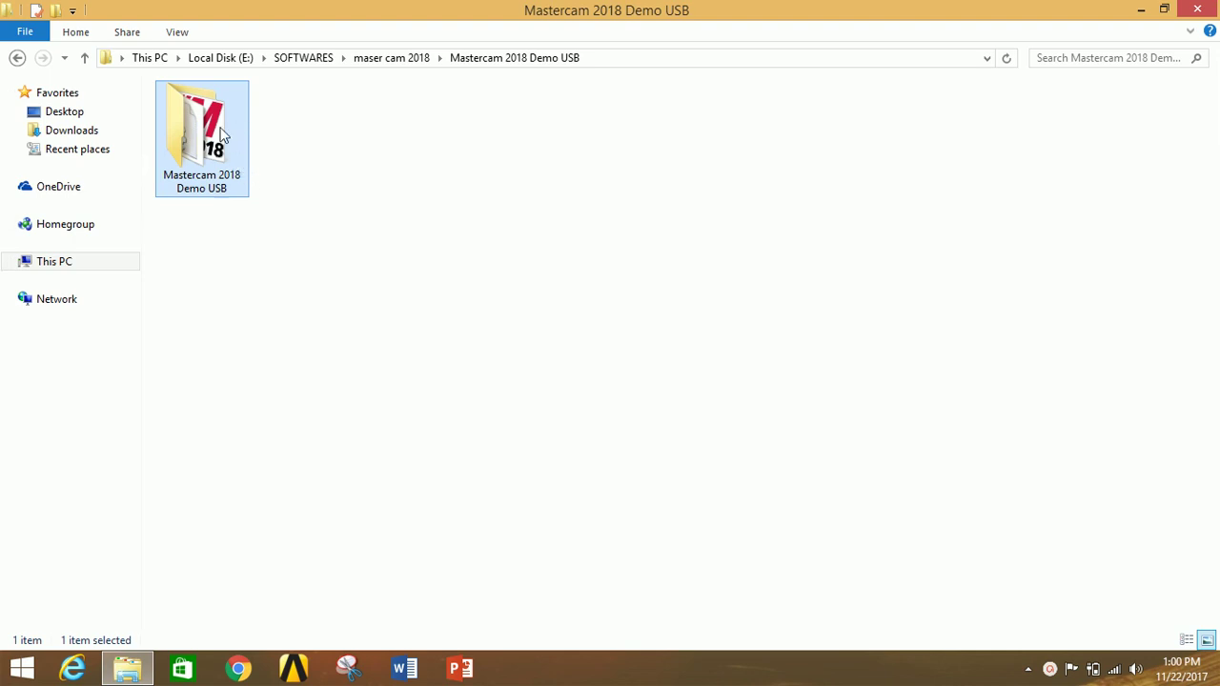
Open the inner 'Mastercam 2018 Demo USB' folder to list its setup files and launcher.
double_click(220, 134)
Run the Mastercam launcher from the setup folder as administrator.
double_click(220, 211)
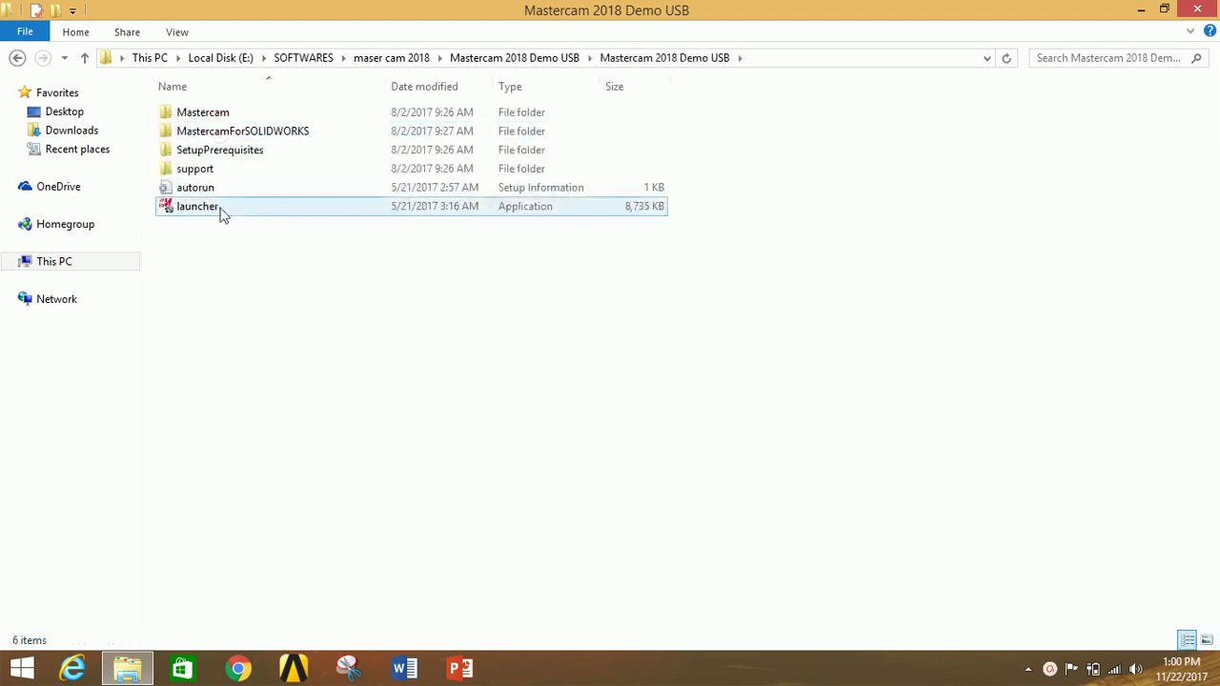
right_click(220, 210)
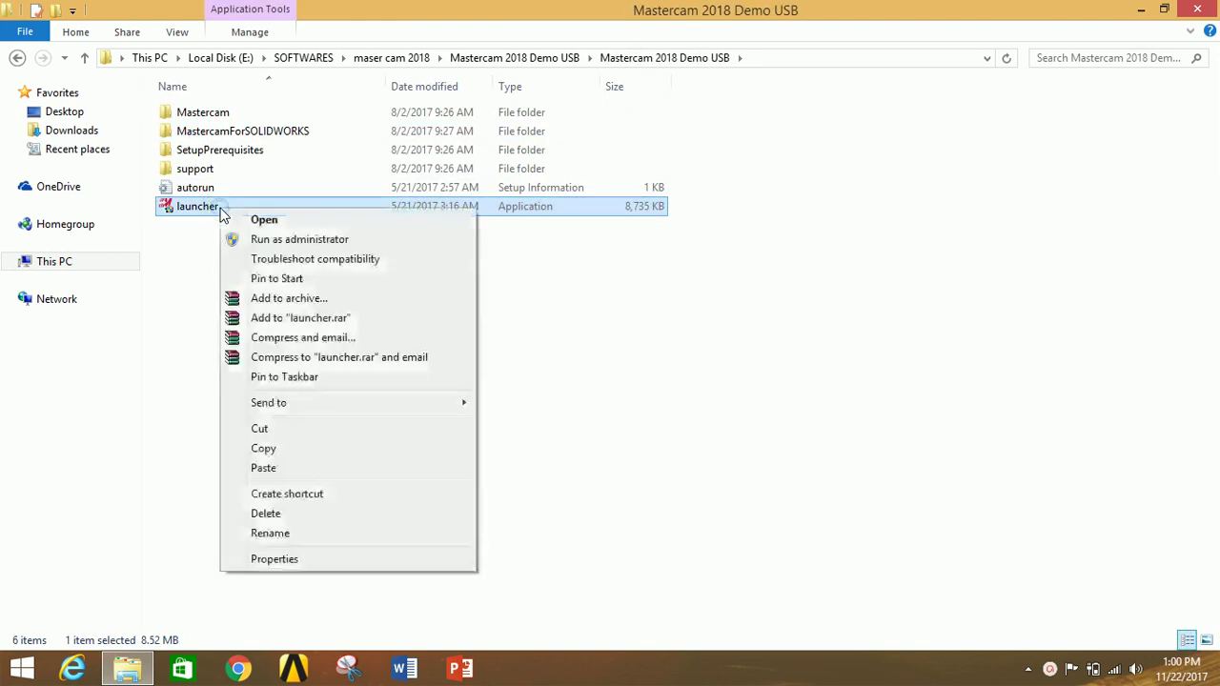
left_click(278, 241)
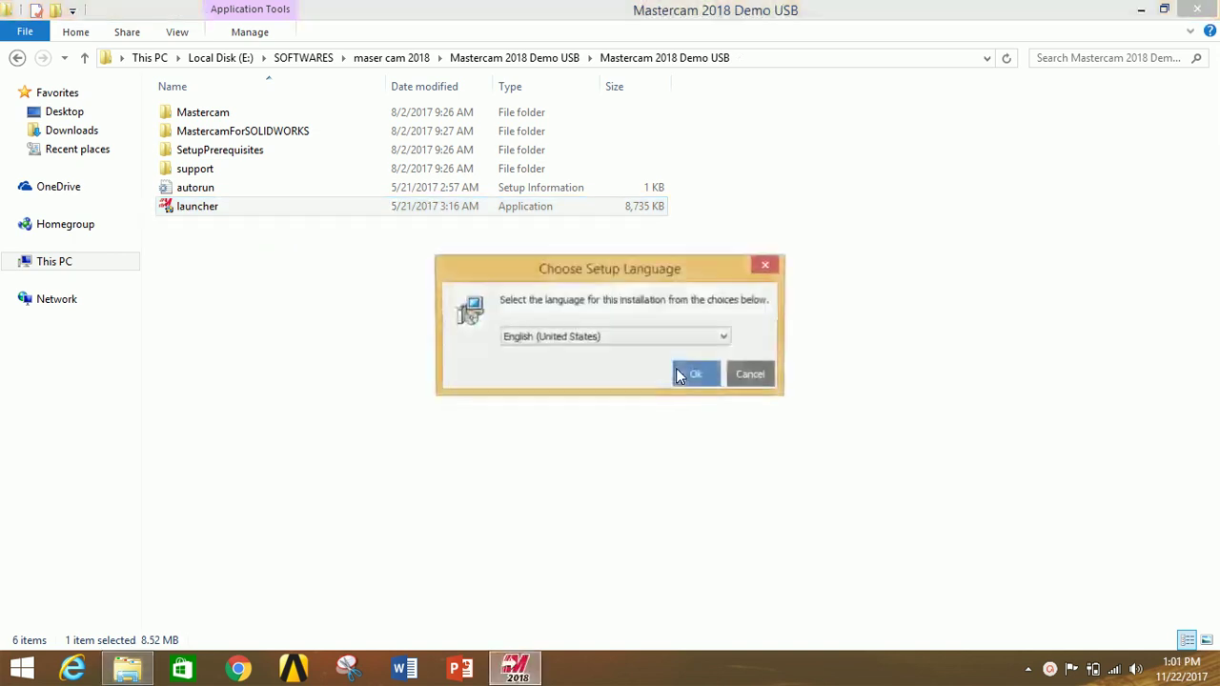
Confirm English, accept the license agreement, and start installing into the existing folder.
left_click(698, 378)
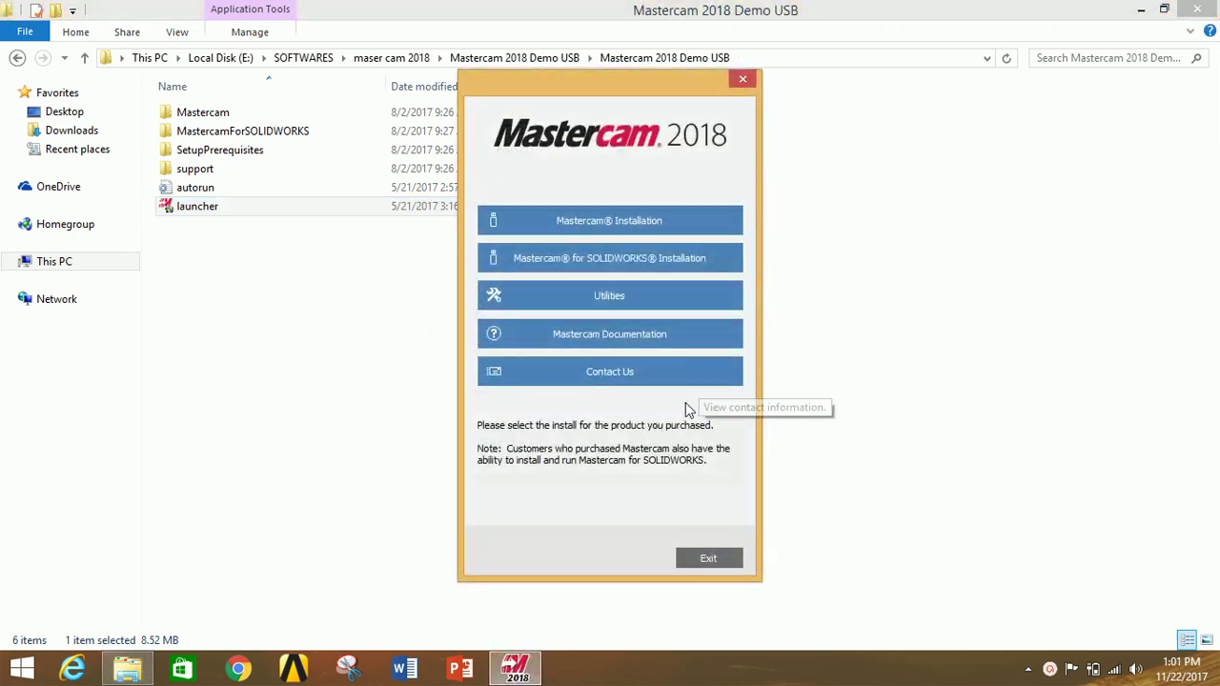
left_click(612, 220)
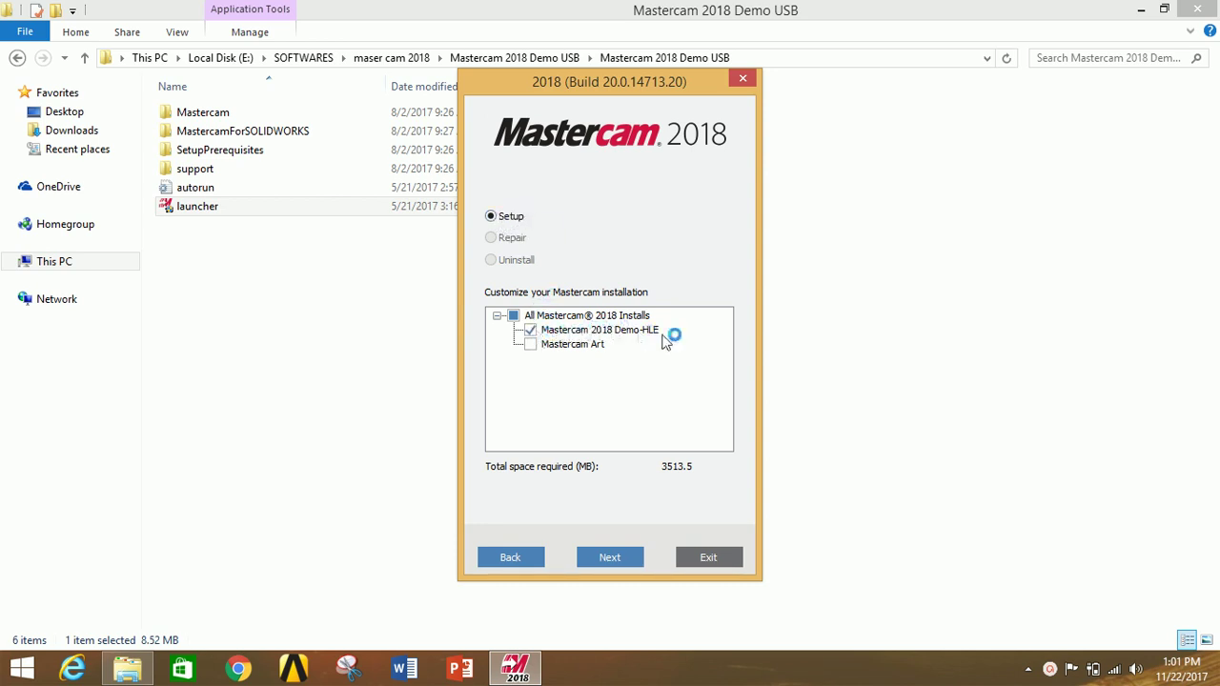
left_click(612, 557)
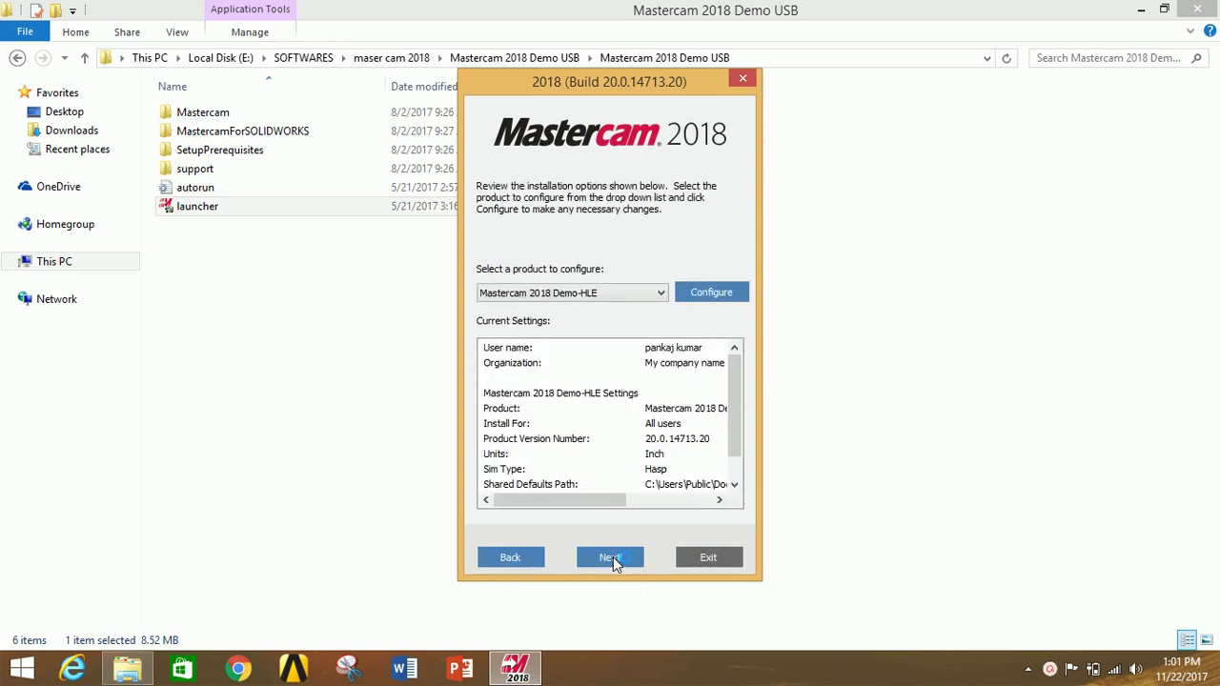
left_click(613, 556)
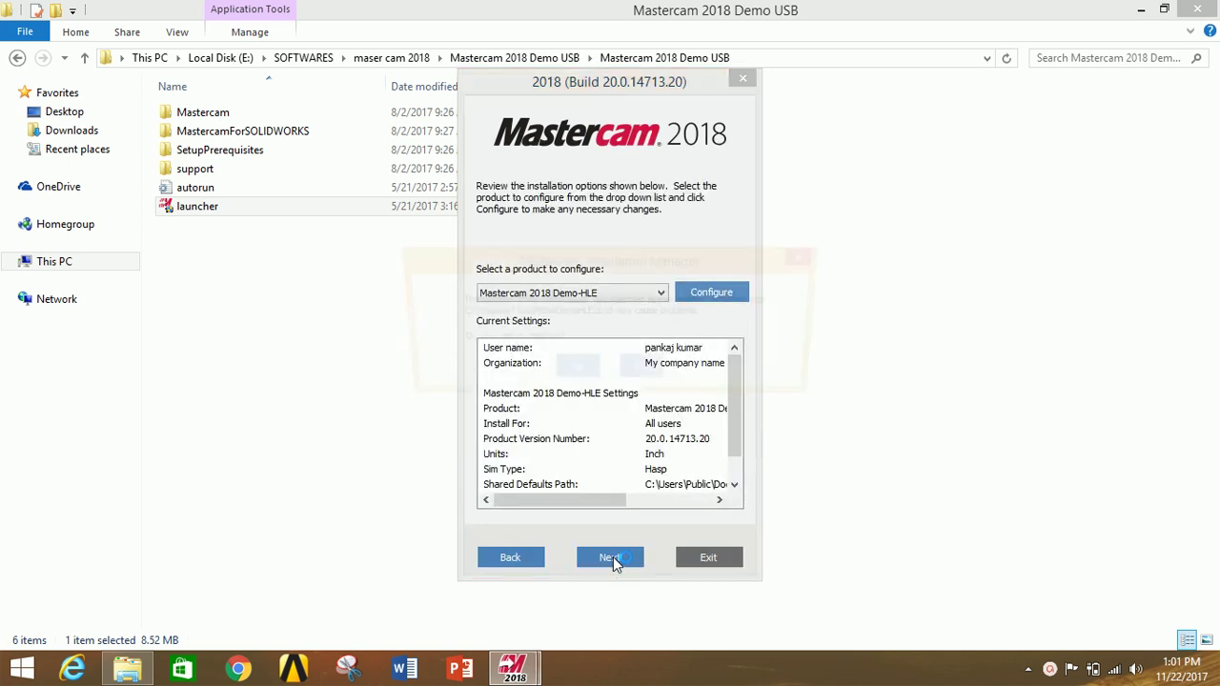
left_click(576, 373)
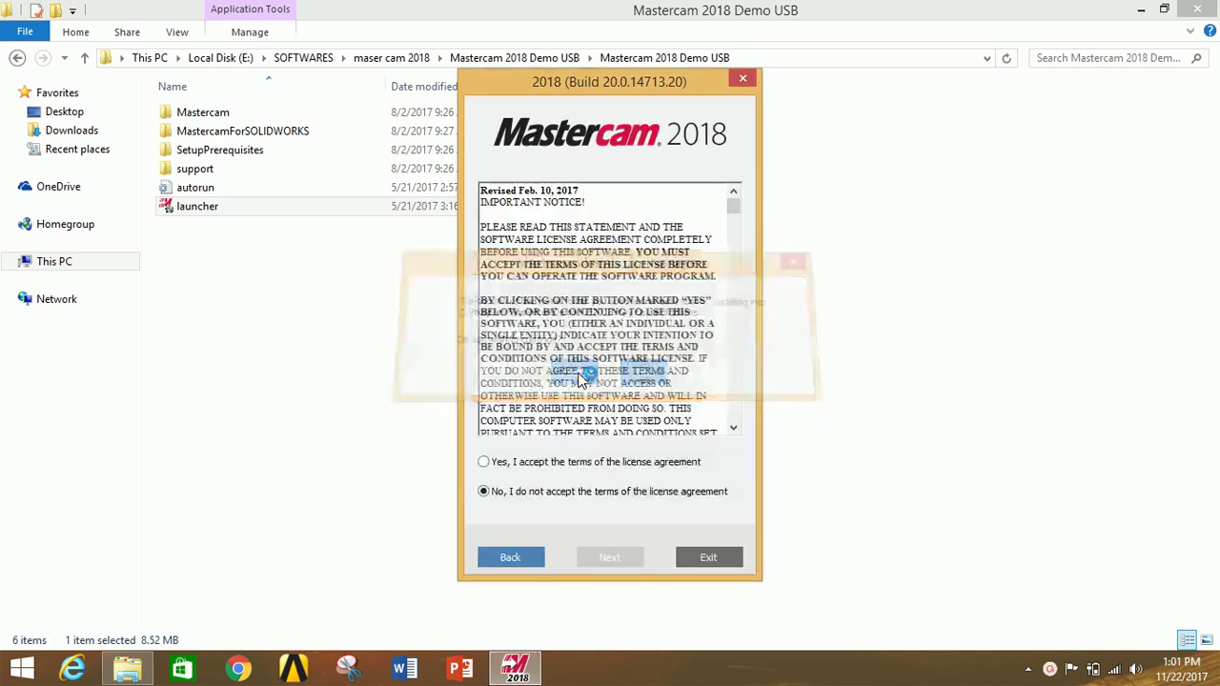
left_click(532, 463)
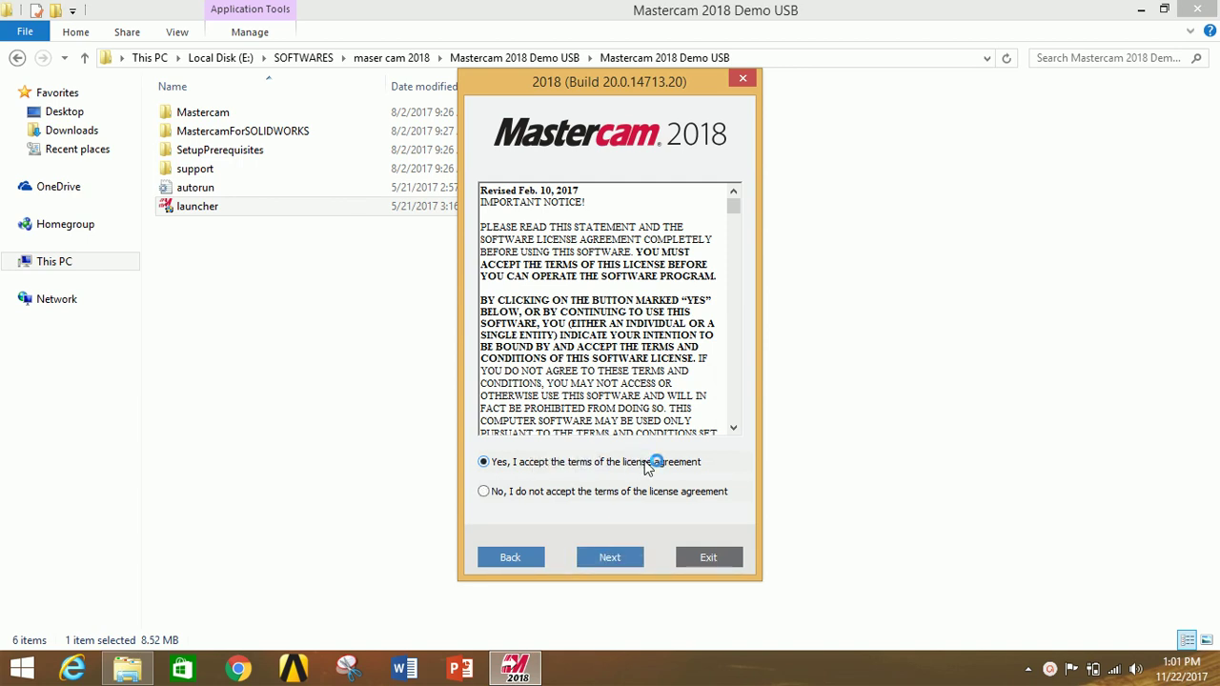
left_click(620, 556)
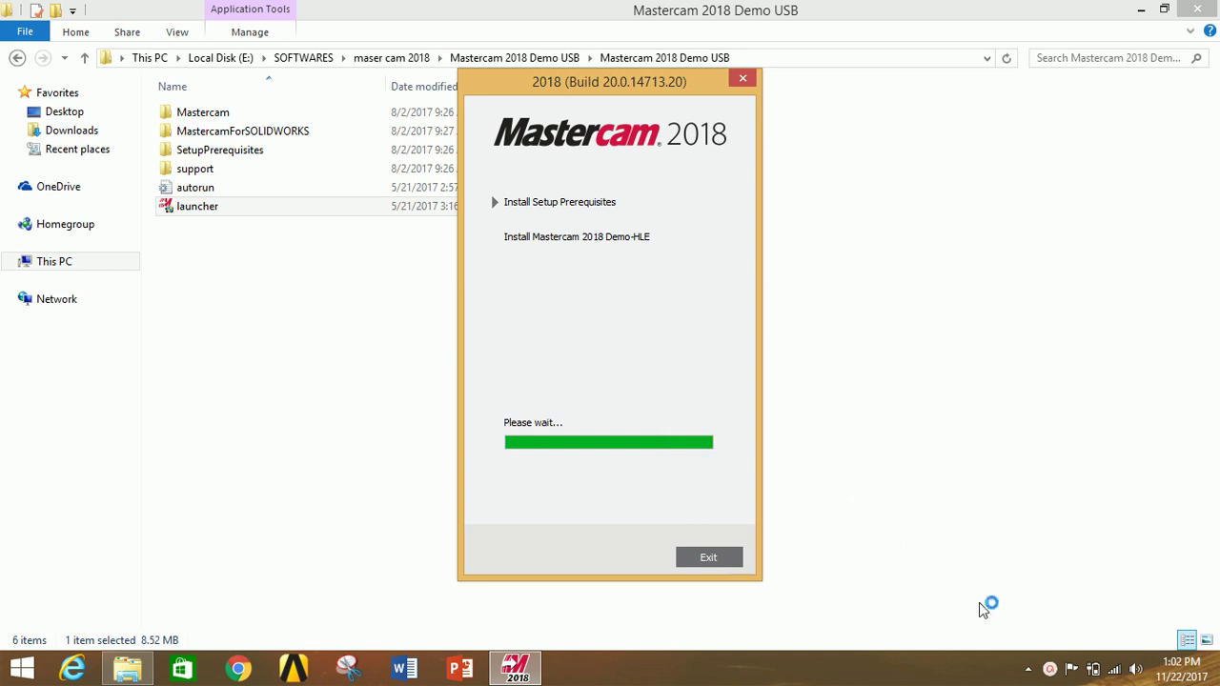
Let the setup prerequisites install while the installer window is minimized and restored.
left_click(1049, 669)
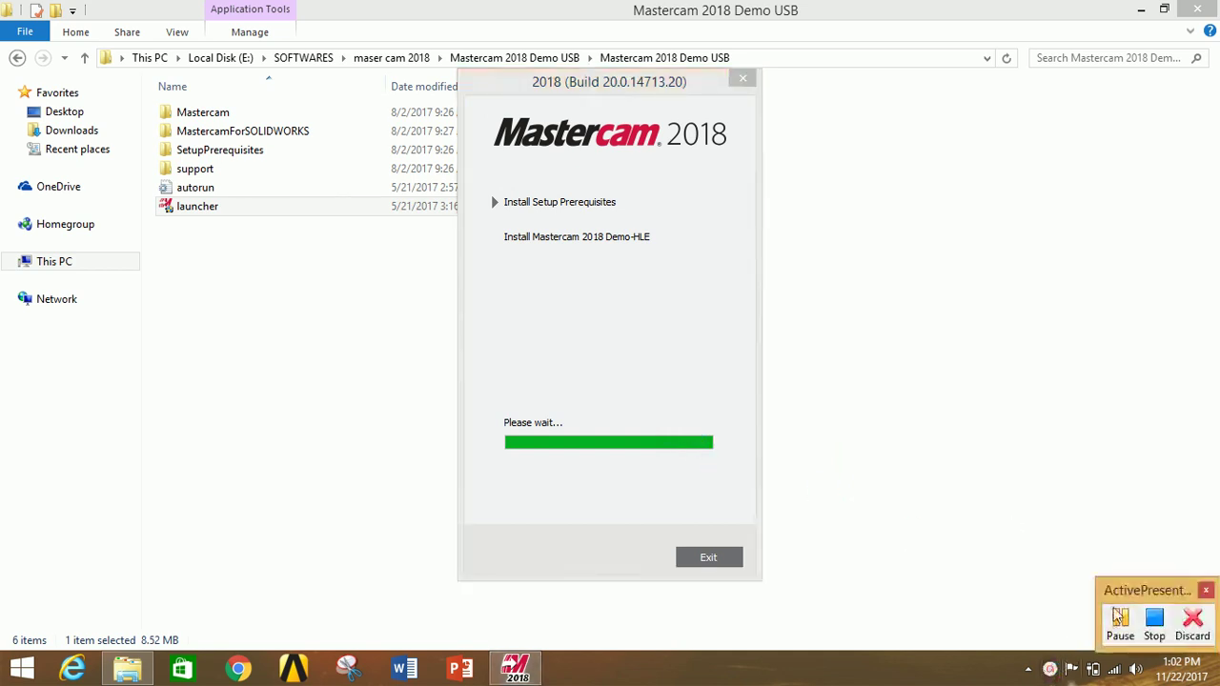
left_click(1119, 618)
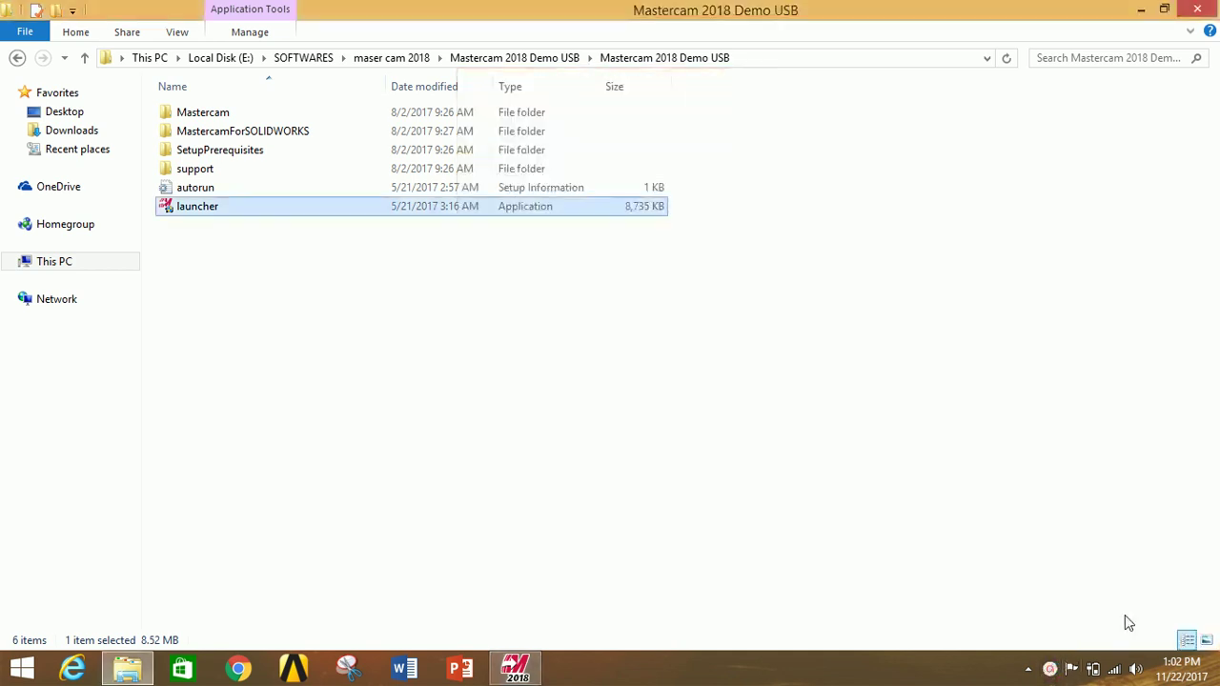
left_click(517, 672)
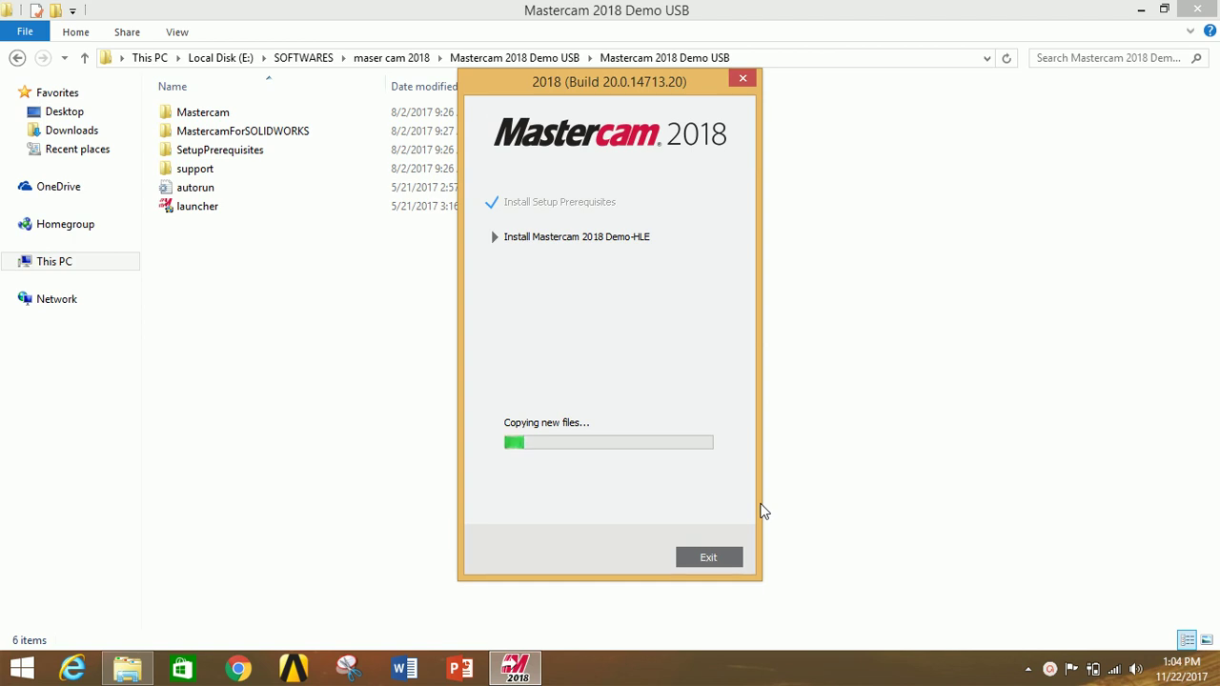
Wait until the installer reports Mastercam 2018 Demo-HLE installed successfully.
left_click(1048, 668)
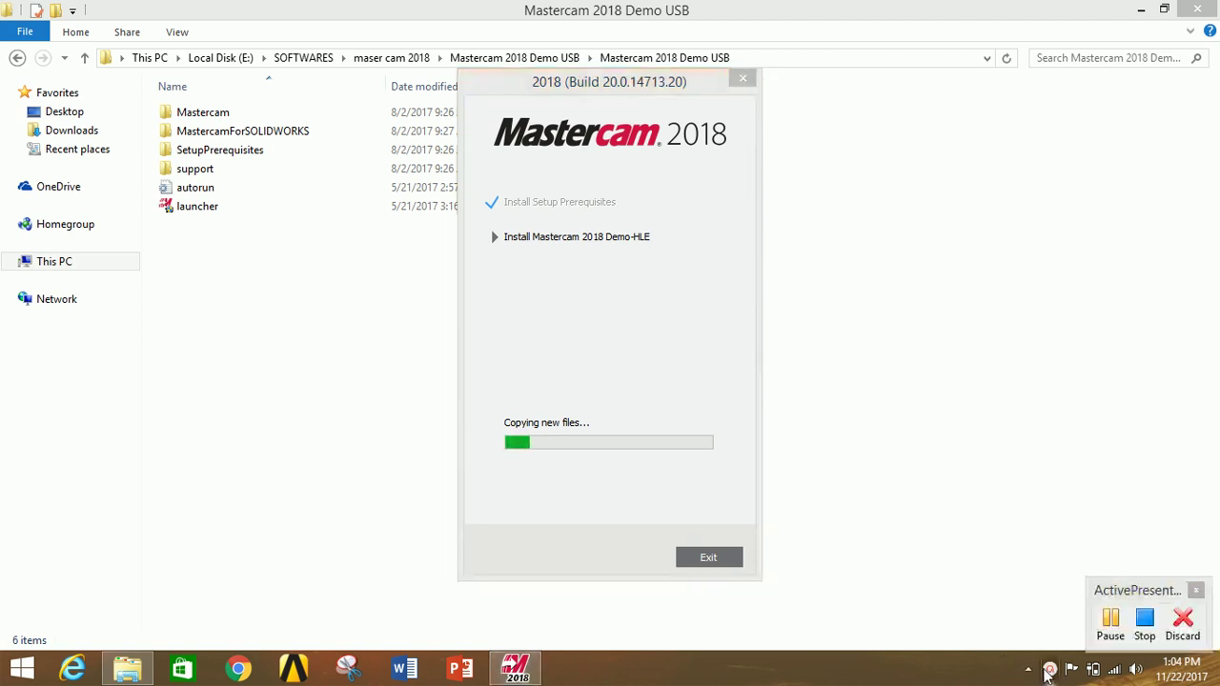
left_click(1109, 619)
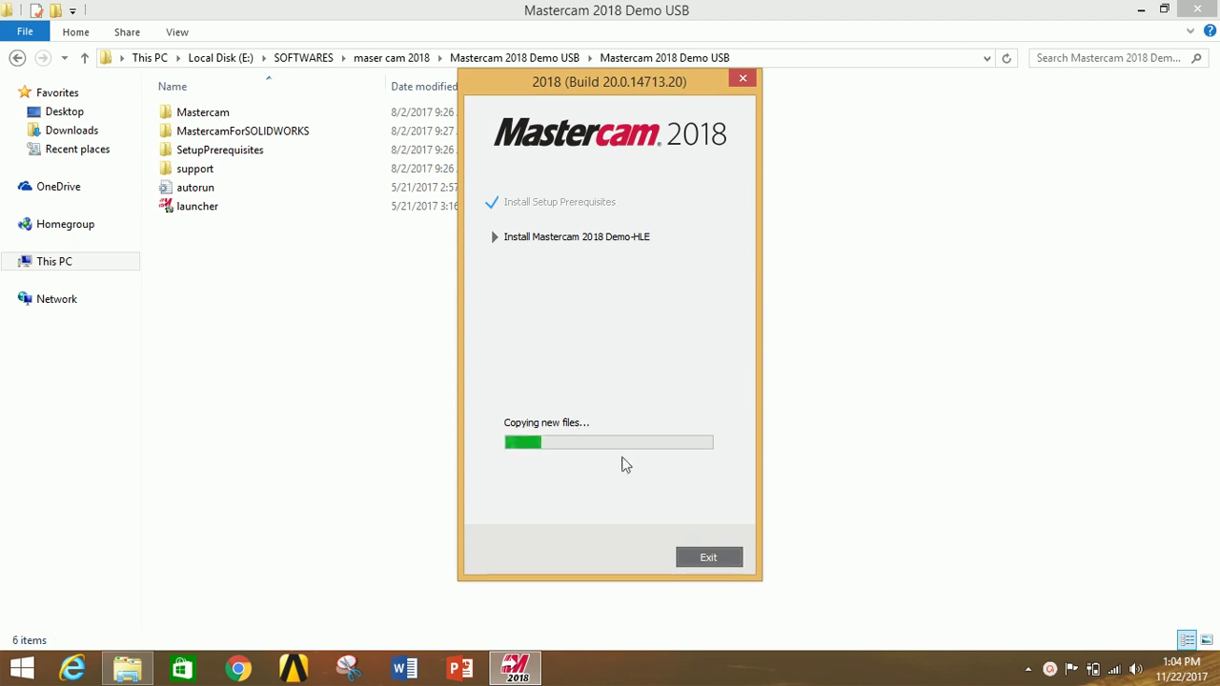
left_click(1050, 669)
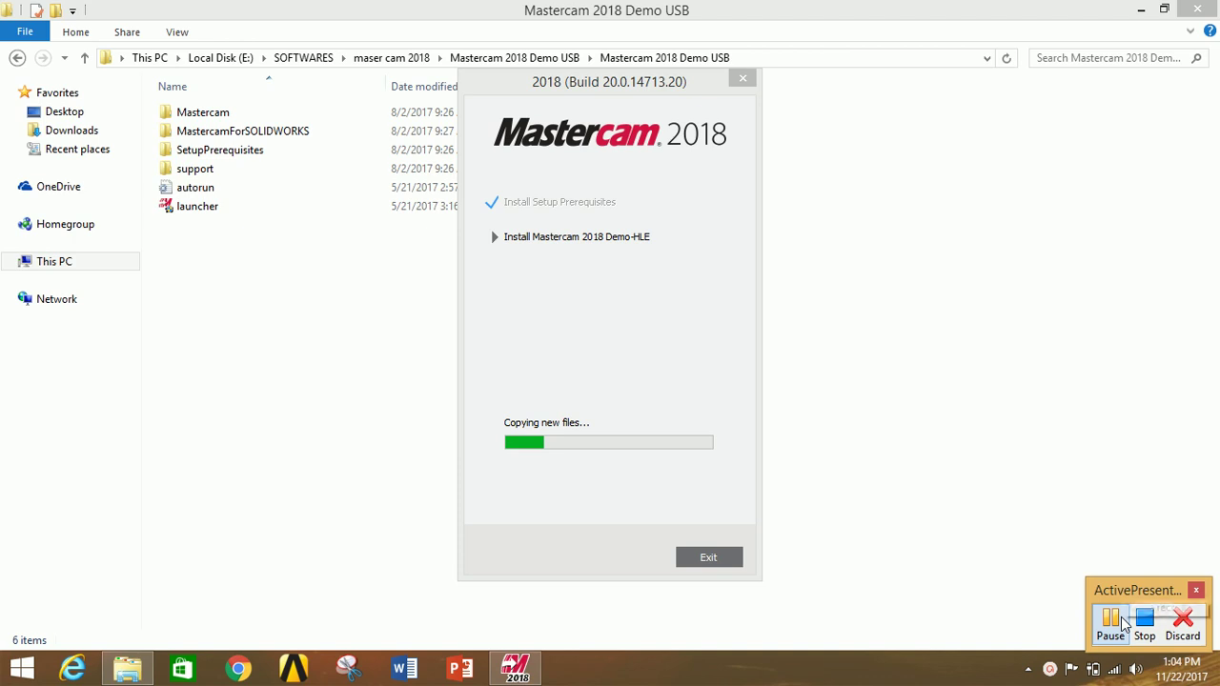
Enable 'Launch Mastercam On Exit', exit the installer, and close File Explorer.
left_click(1122, 639)
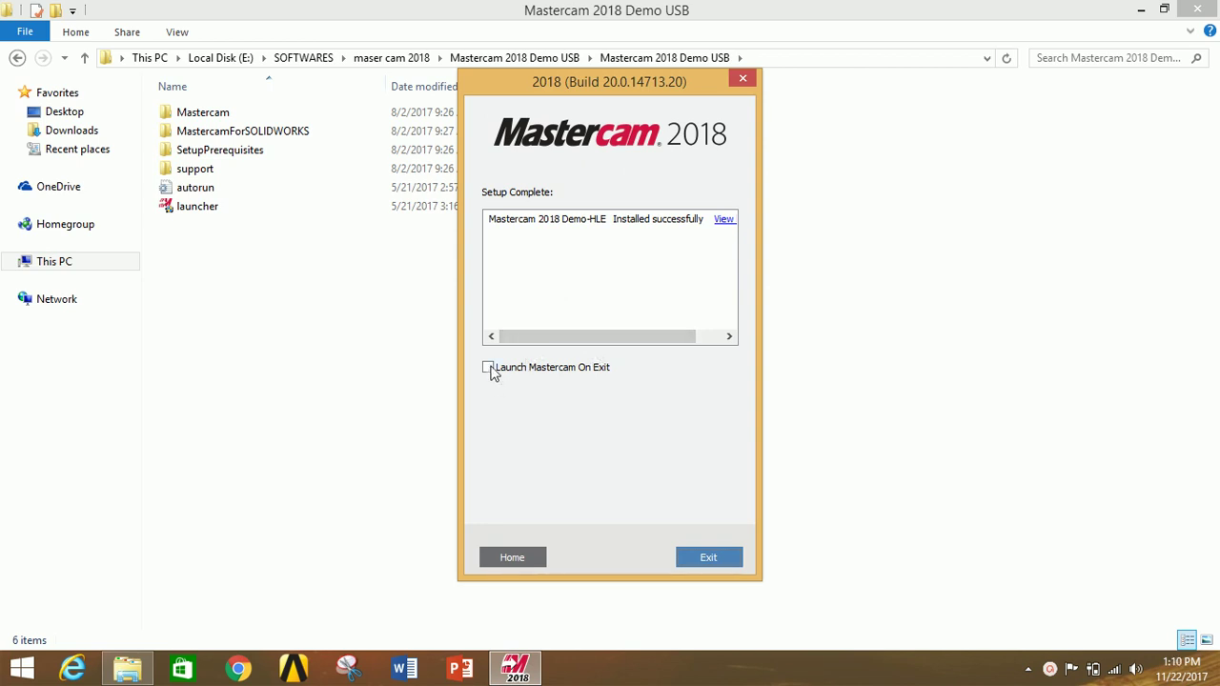
left_click(488, 368)
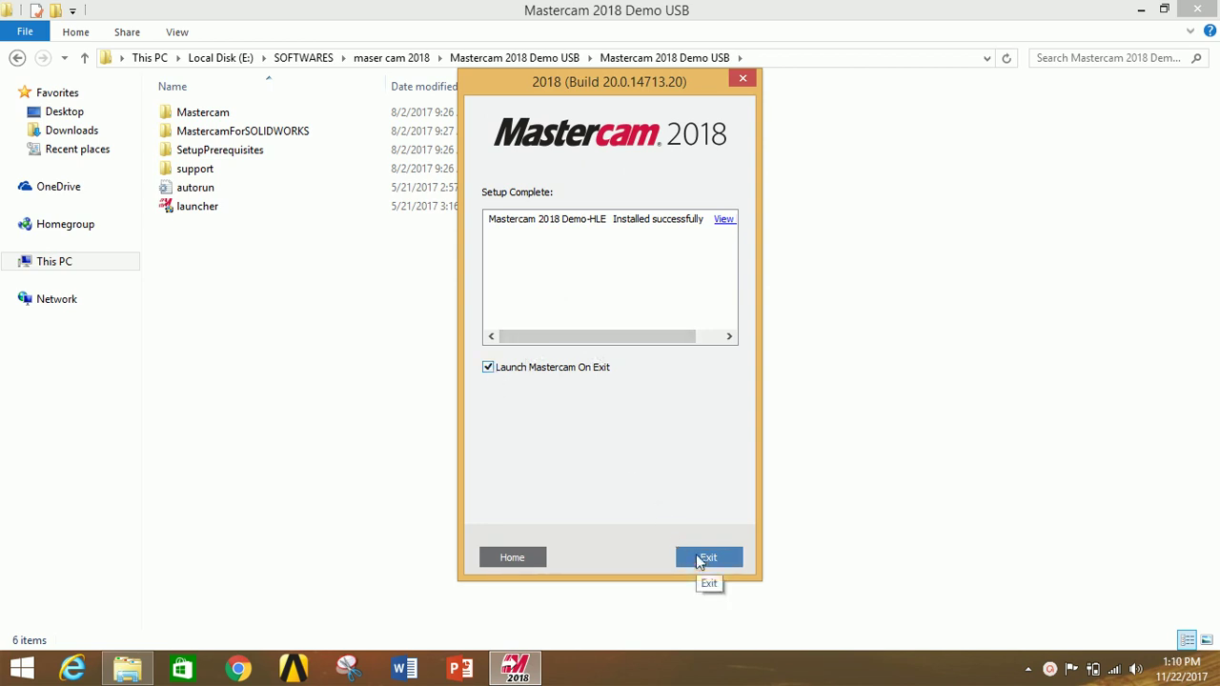
left_click(703, 558)
left_click(1199, 10)
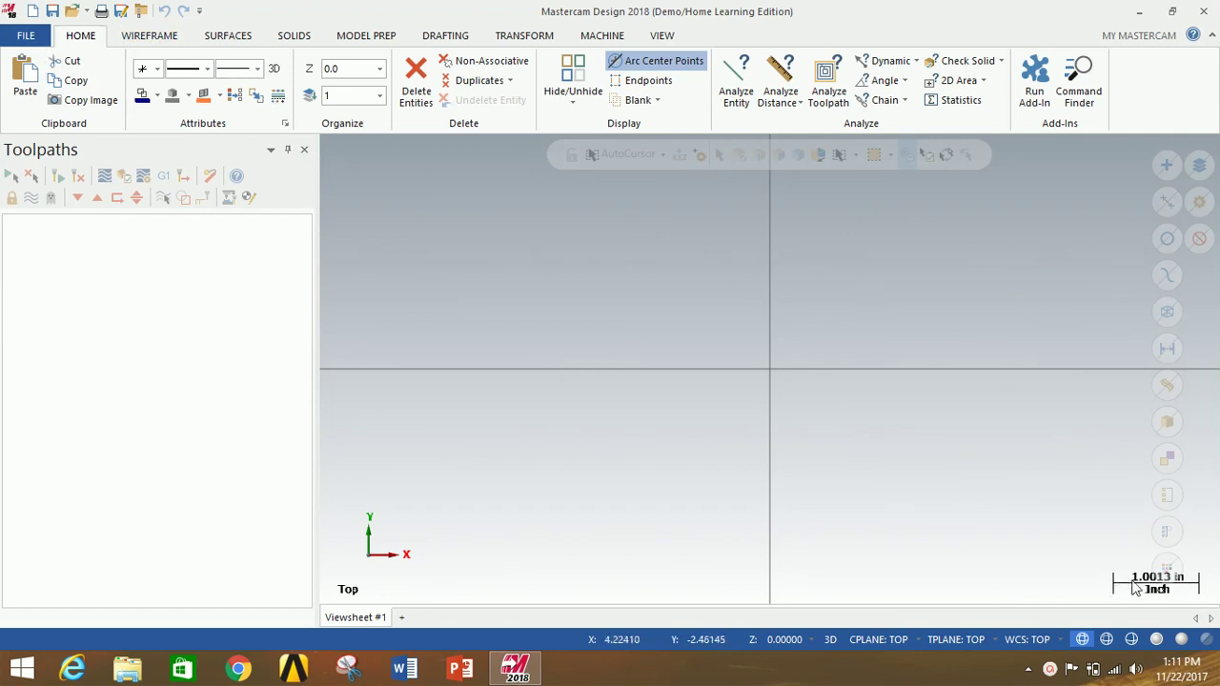
Open the FILE backstage Info page showing the unsaved part's inch properties.
left_click(26, 36)
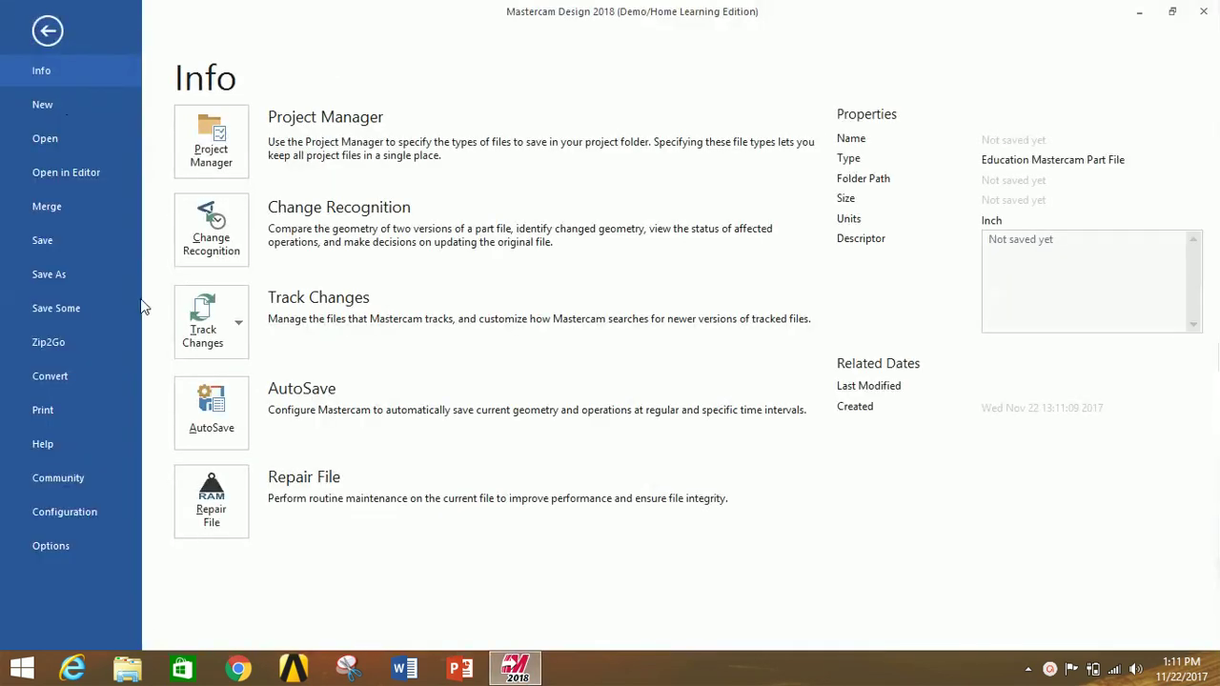
Set the current configuration to mcamxm.config <Metric> and accept it.
left_click(74, 513)
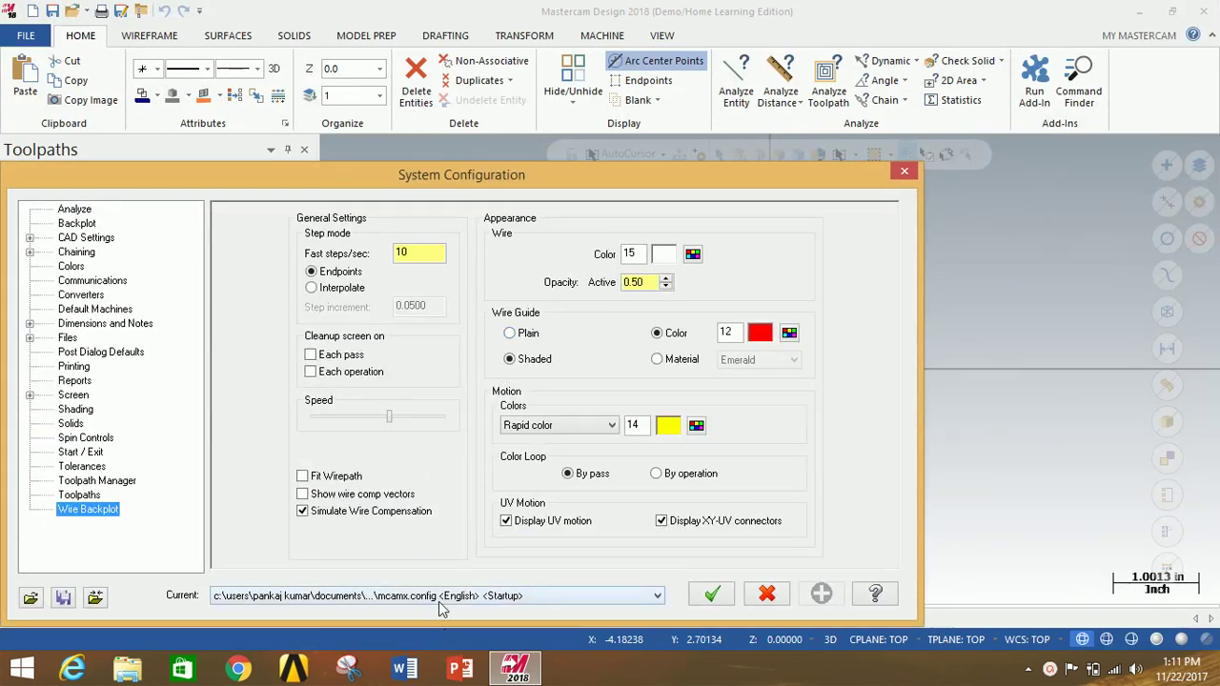
left_click(441, 610)
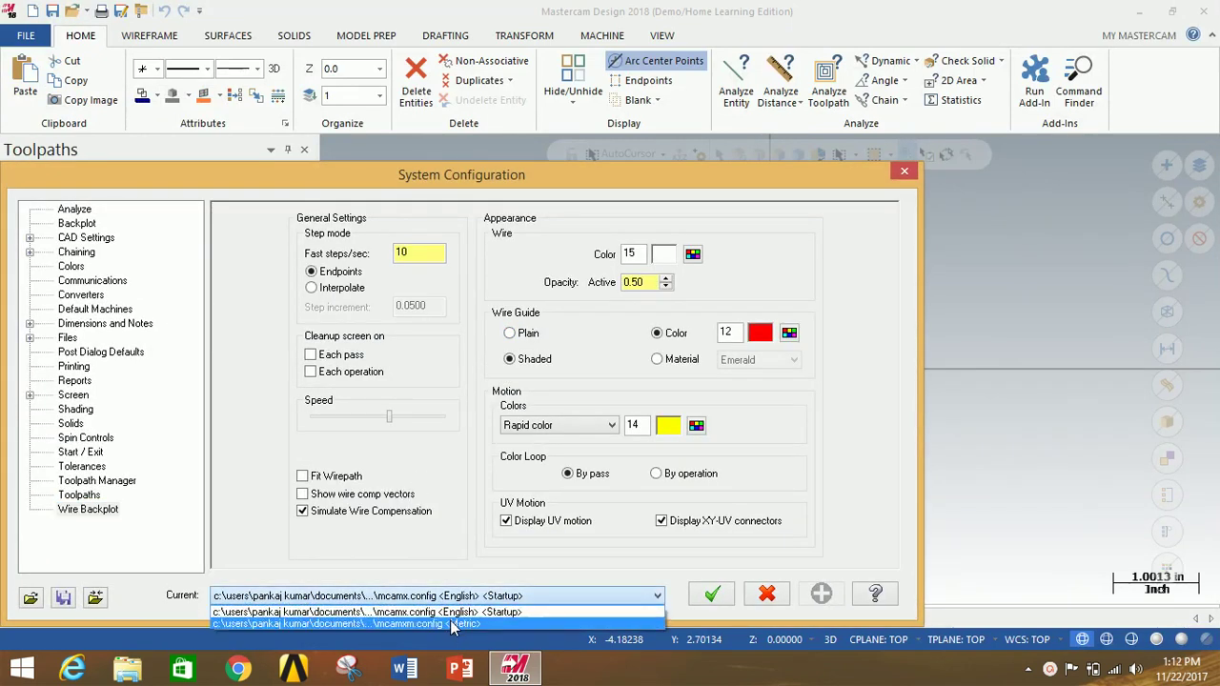
left_click(453, 624)
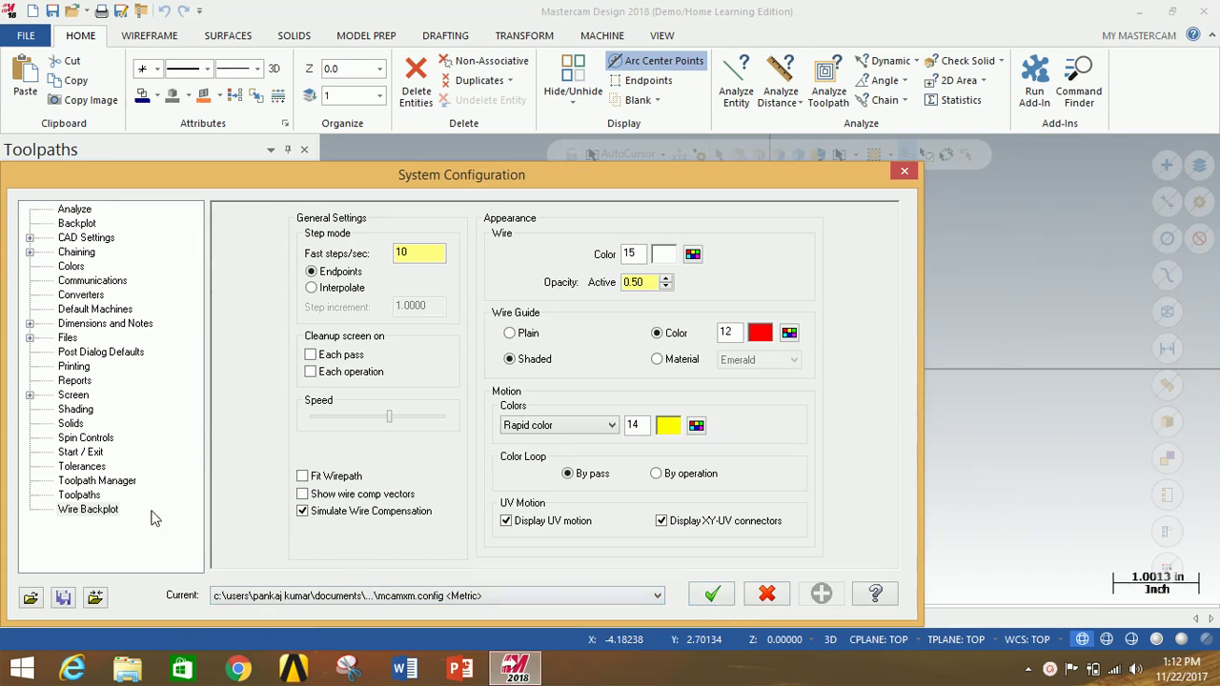
left_click(699, 596)
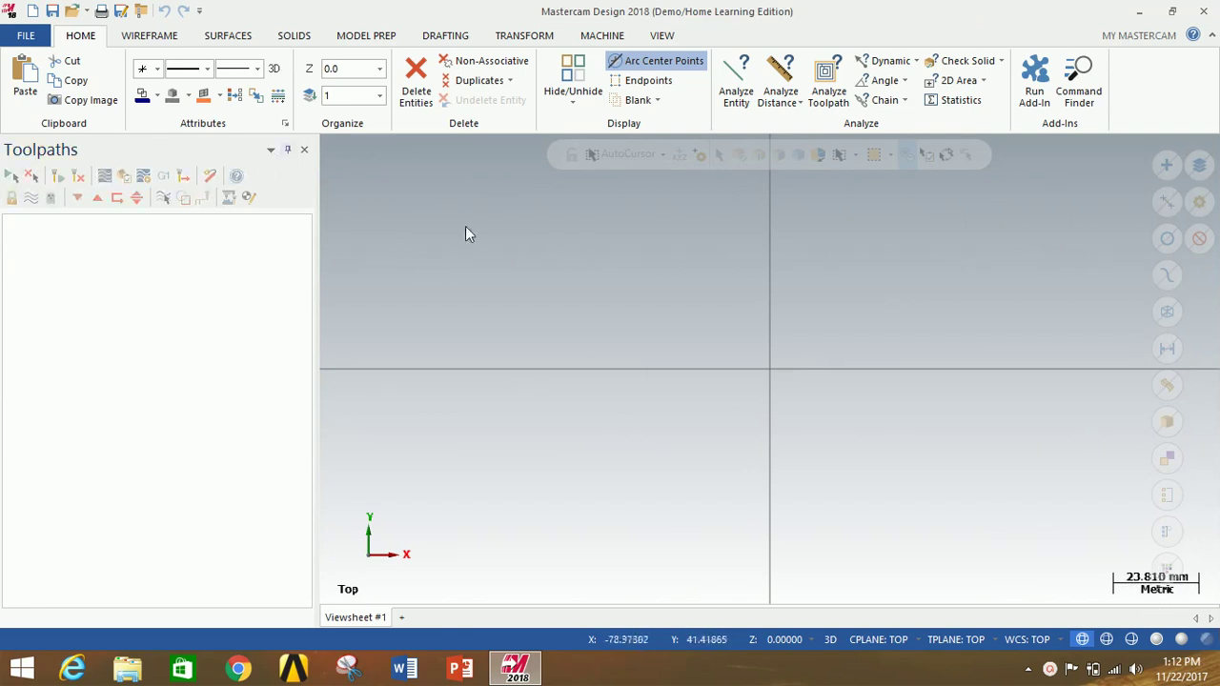
Show the WIREFRAME ribbon with its point, line, arc, spline and shape tools.
left_click(149, 37)
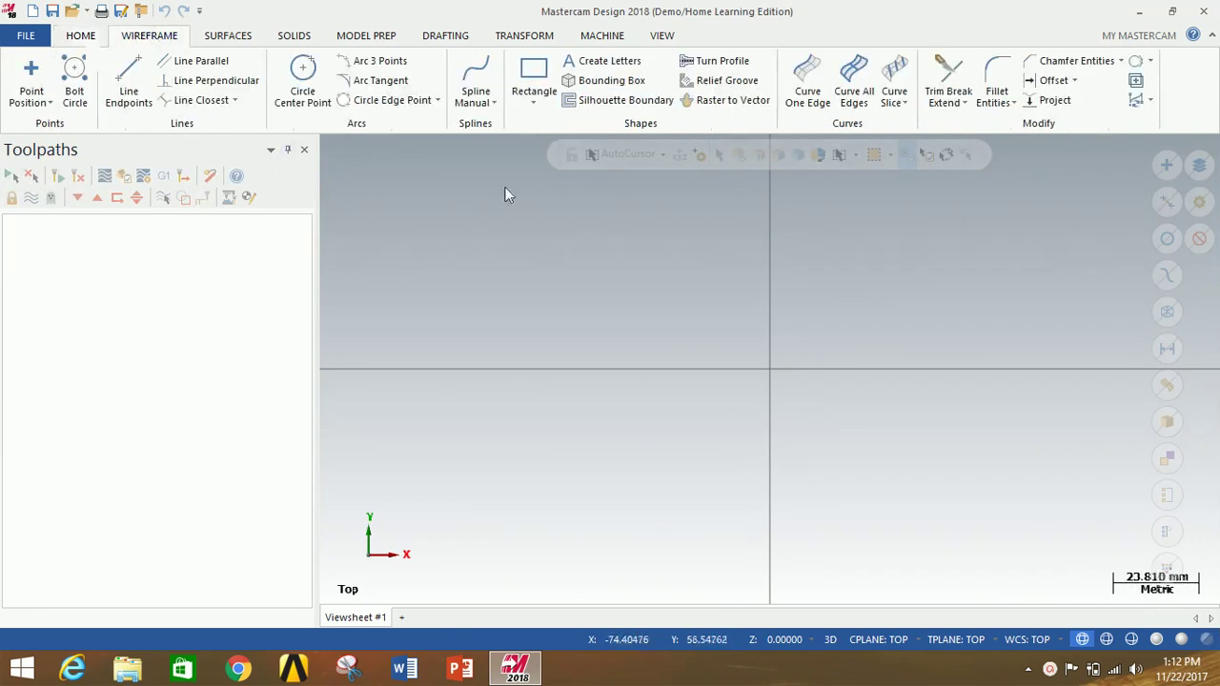